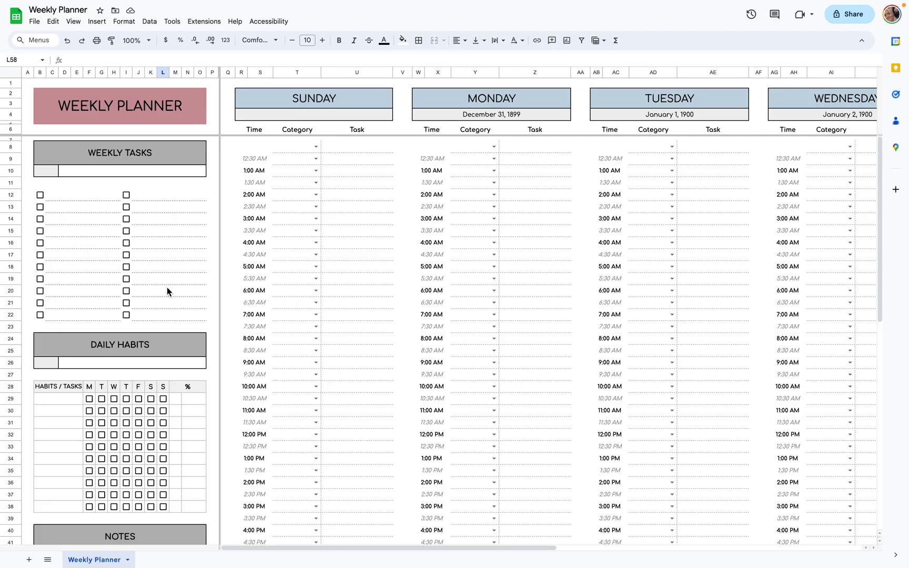
Scroll down the blank Weekly Planner to view its setup fields, categories and to-do sections.
{"action": "scroll", "coordinate": [166, 287], "scroll_direction": "down", "scroll_amount": 10}
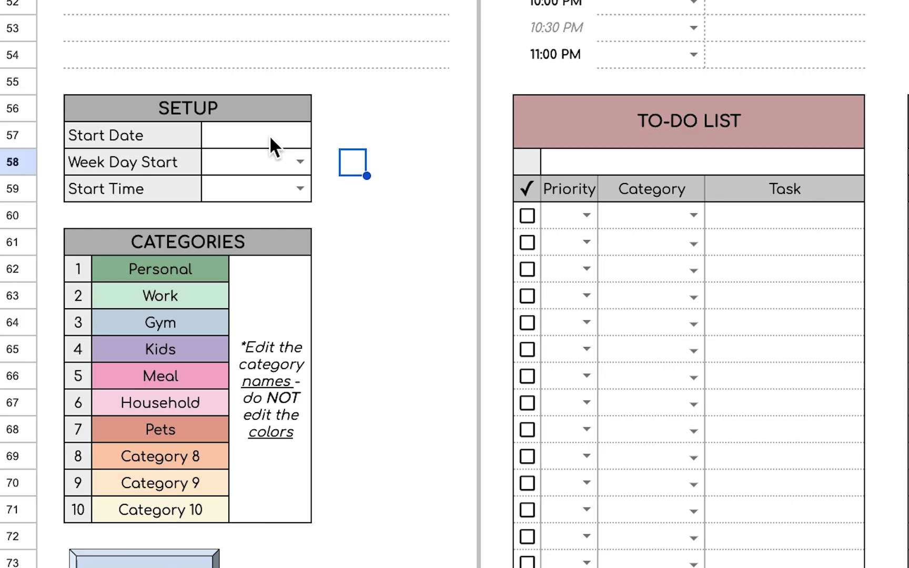
Set the start date to Aug 14, 2023, Monday as week start, and 6:00 AM start time.
{"action": "double_click", "coordinate": [127, 274]}
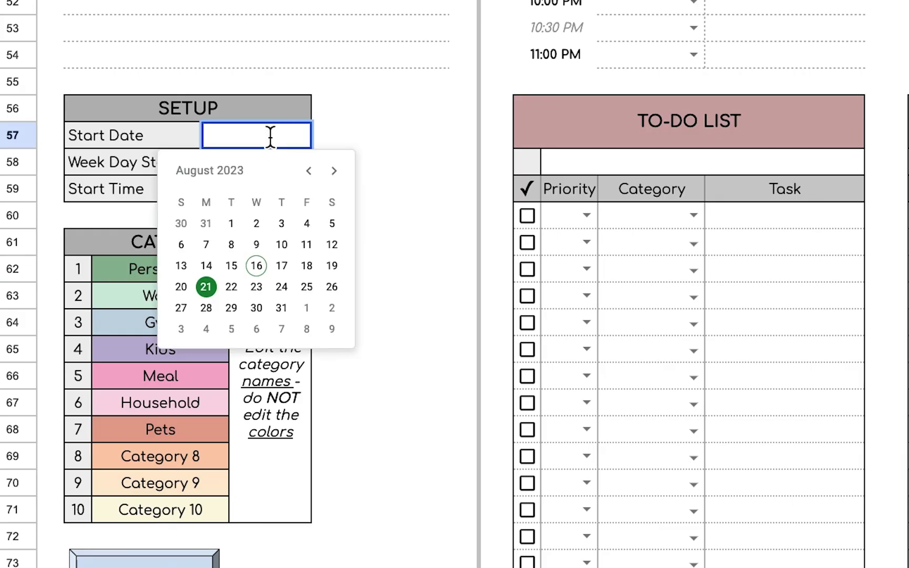
{"action": "left_click", "coordinate": [210, 265]}
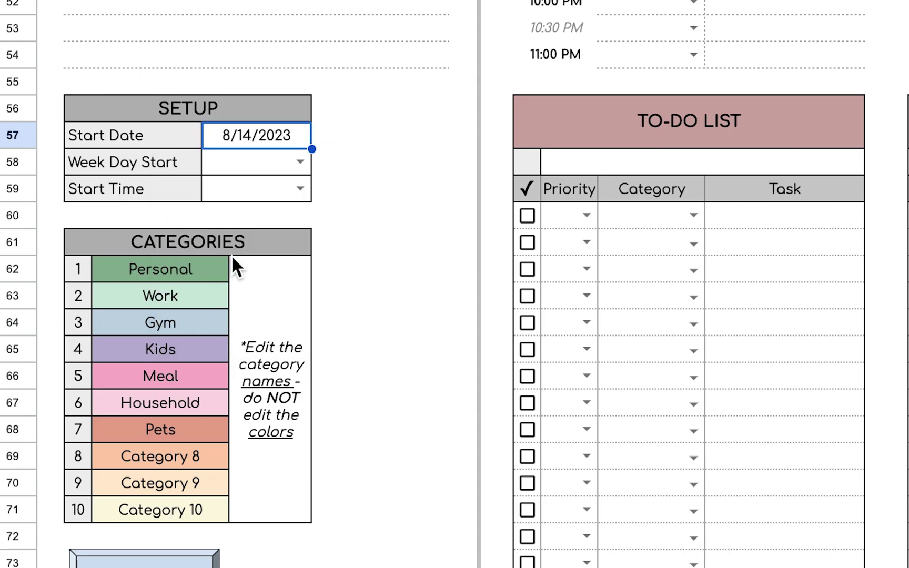
{"action": "left_click", "coordinate": [301, 162]}
{"action": "left_click", "coordinate": [267, 193]}
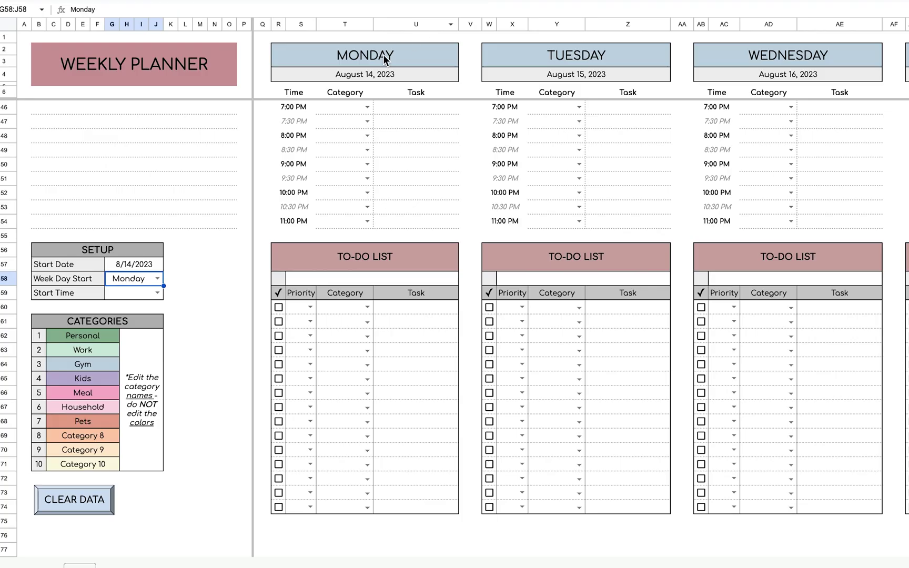
{"action": "left_click", "coordinate": [383, 58]}
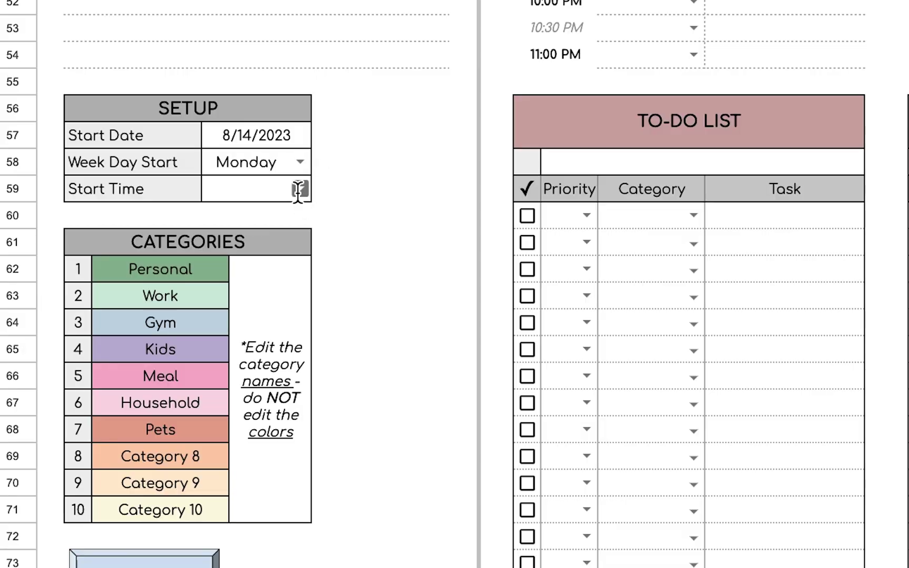
{"action": "left_click", "coordinate": [299, 189]}
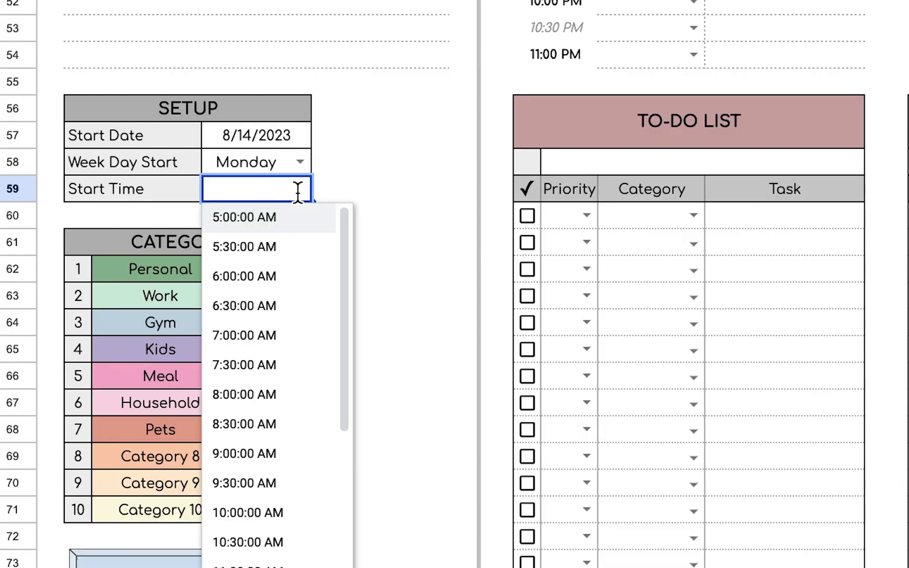
{"action": "left_click", "coordinate": [293, 276]}
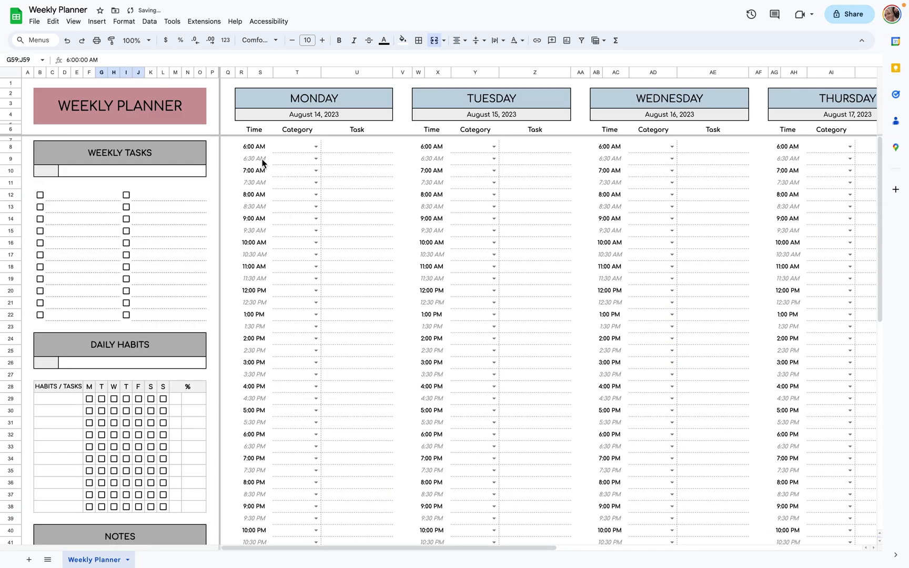
{"action": "left_click", "coordinate": [265, 148]}
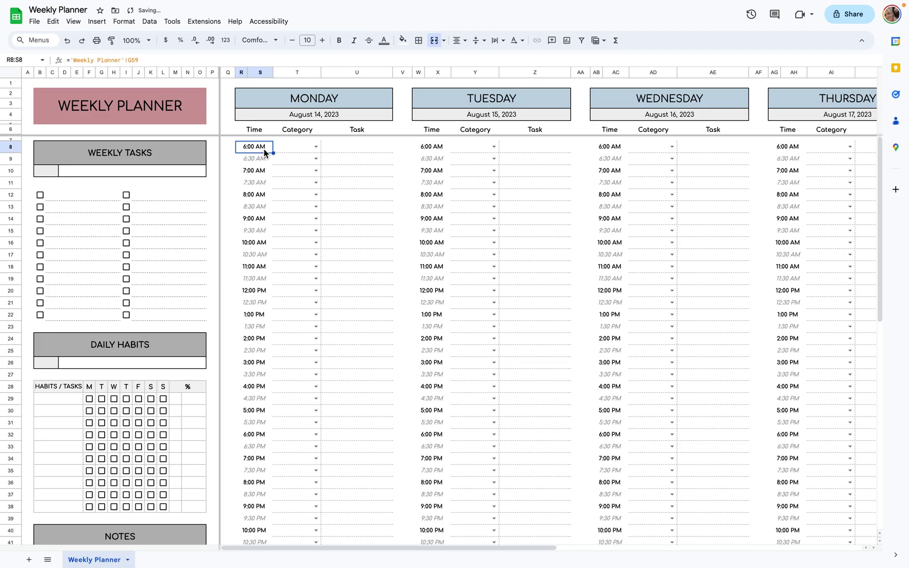
{"action": "scroll", "coordinate": [232, 267], "scroll_direction": "down", "scroll_amount": 10}
{"action": "left_click", "coordinate": [100, 338]}
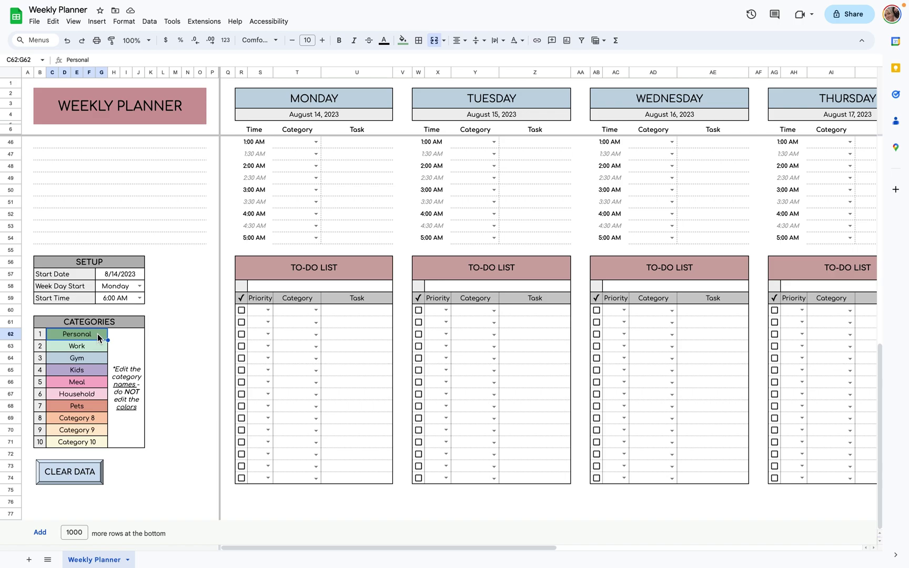
{"action": "scroll", "coordinate": [207, 245], "scroll_direction": "up", "scroll_amount": 10}
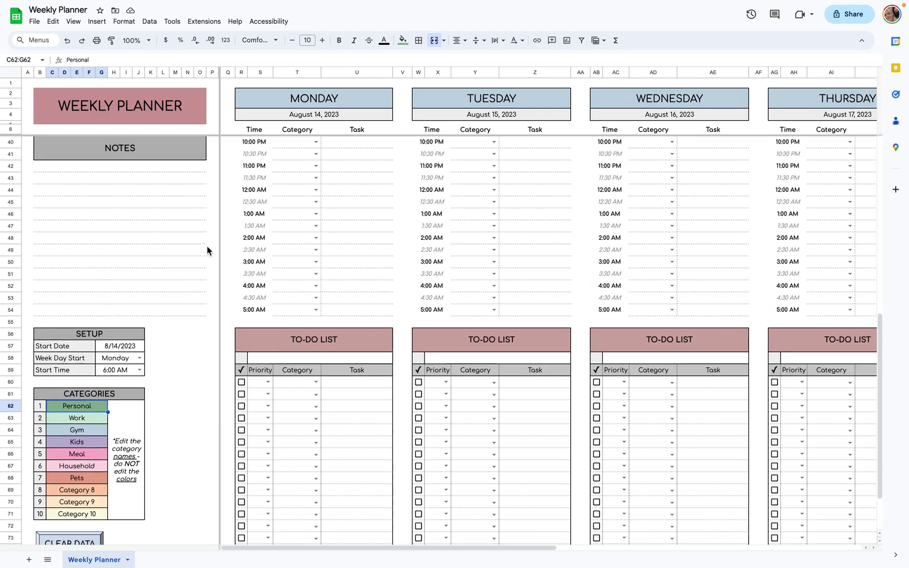
{"action": "left_click", "coordinate": [317, 147]}
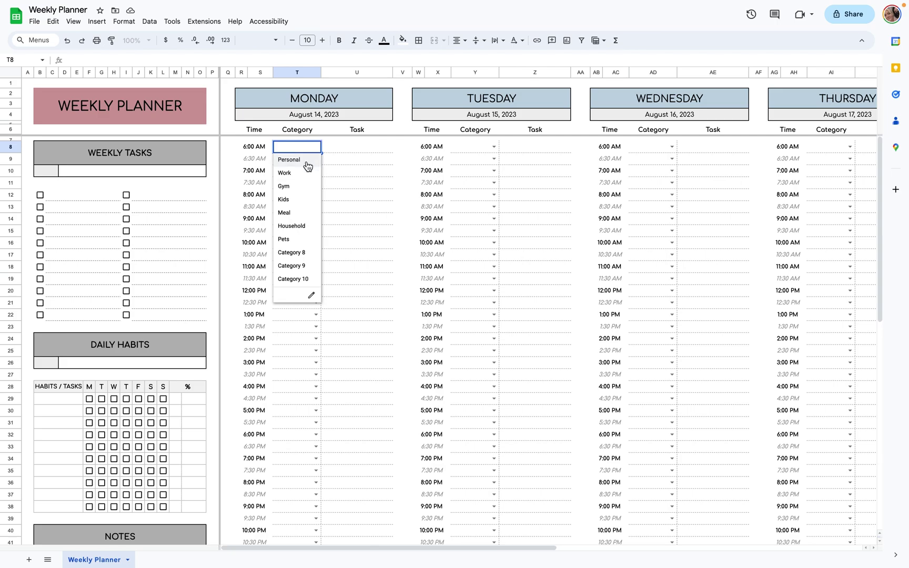
{"action": "left_click", "coordinate": [308, 163]}
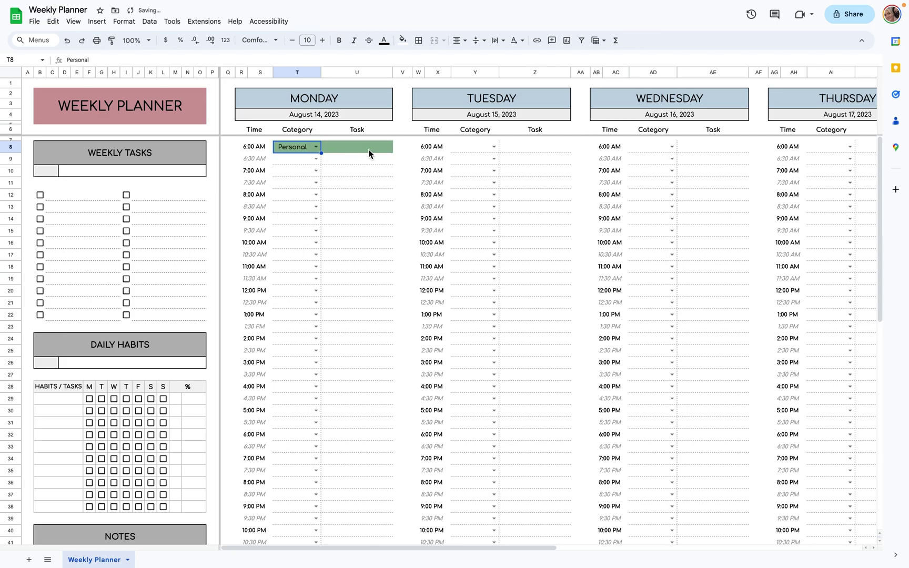
{"action": "left_click", "coordinate": [90, 192]}
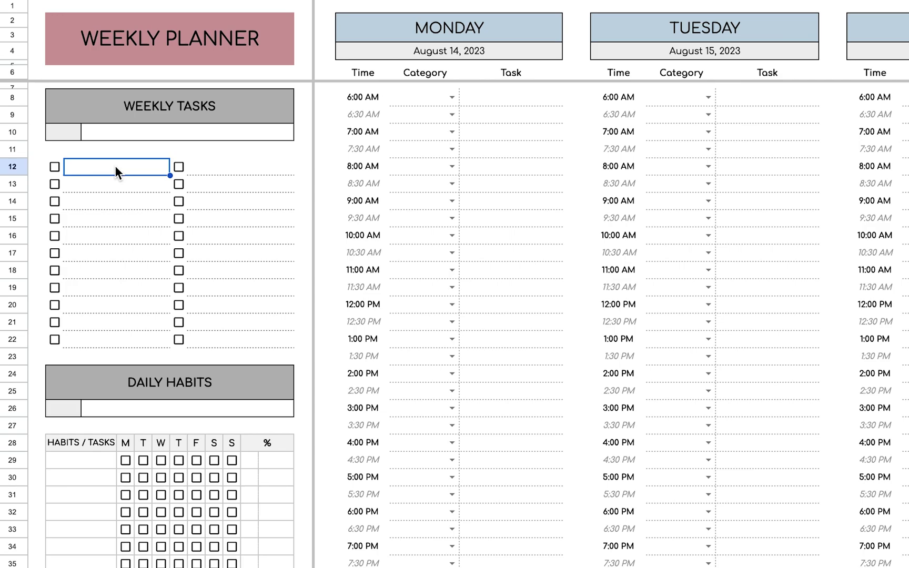
Enter weekly tasks: Deep clean the house, Car wash, Call mom, Mow lawn, Dance Class.
{"action": "double_click", "coordinate": [113, 166]}
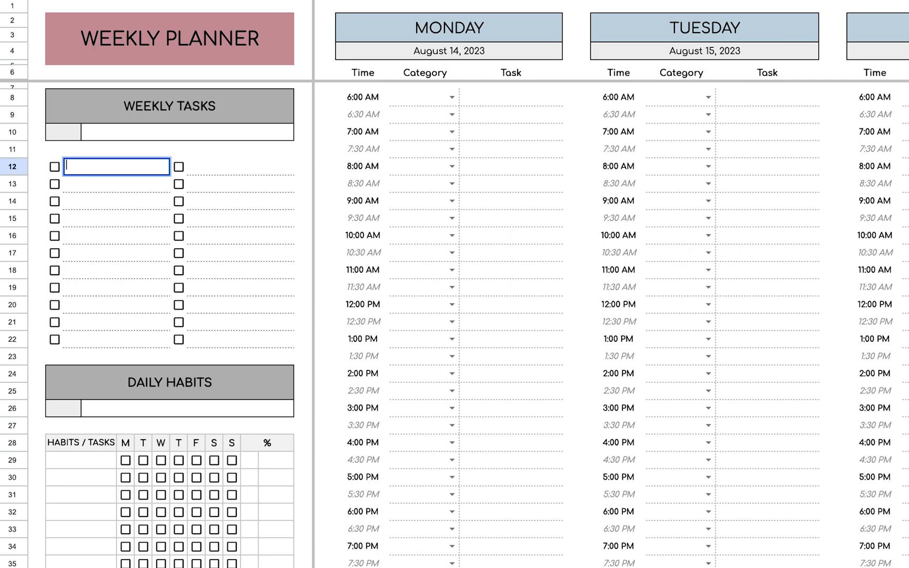
{"action": "type", "text": "Deep clean the house"}
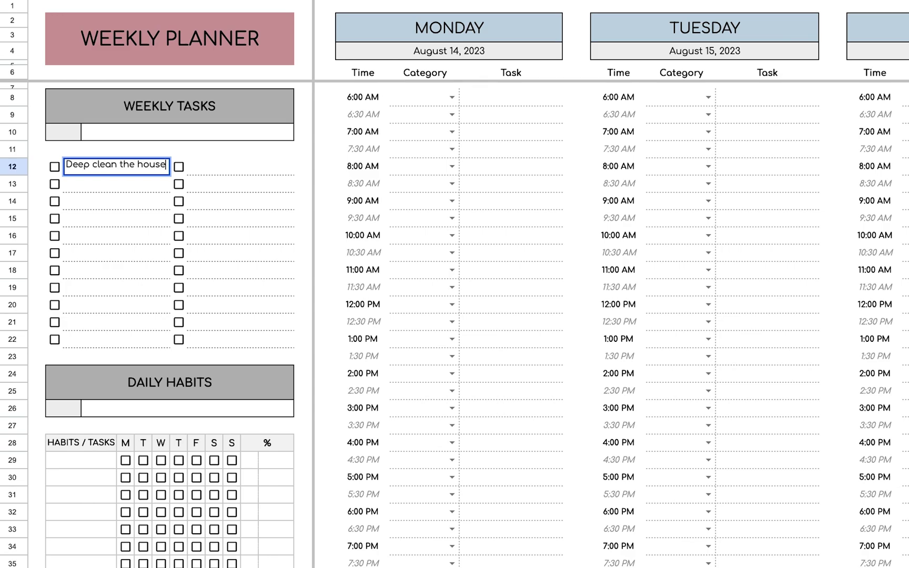
{"action": "key", "text": "Return"}
{"action": "type", "text": "Car "}
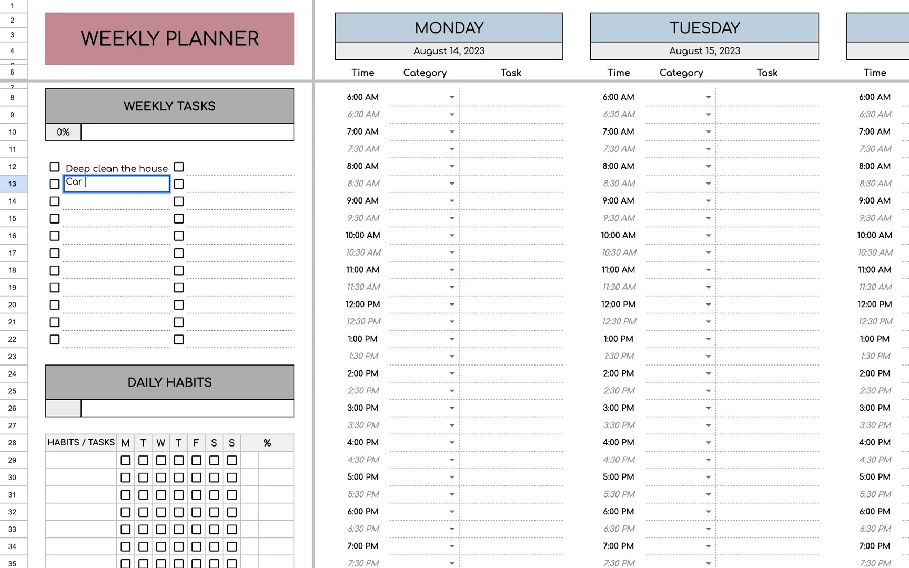
{"action": "type", "text": "wash"}
{"action": "left_click", "coordinate": [132, 205]}
{"action": "type", "text": "Call mom"}
{"action": "key", "text": "Return"}
{"action": "type", "text": "Mow lawn"}
{"action": "left_click", "coordinate": [131, 236]}
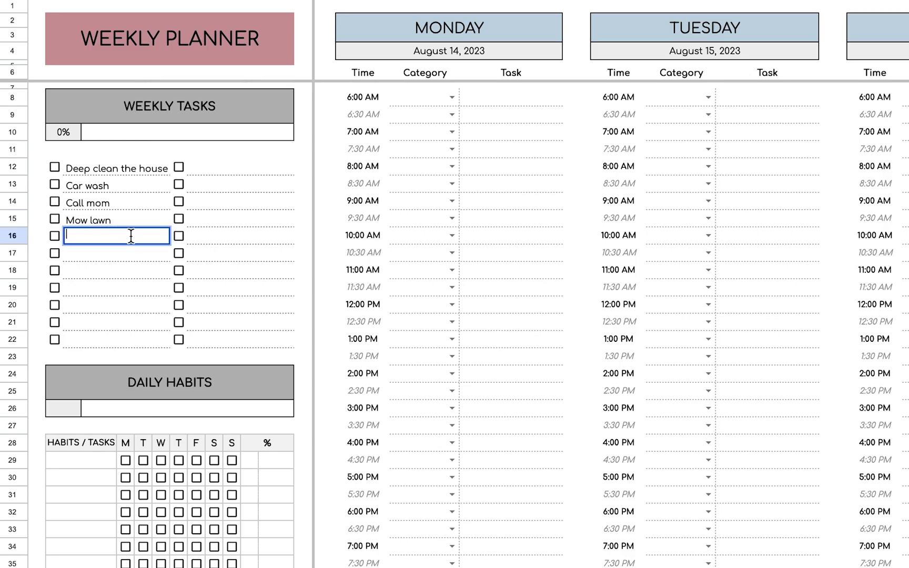
{"action": "type", "text": "Dance Class"}
{"action": "left_click", "coordinate": [155, 273]}
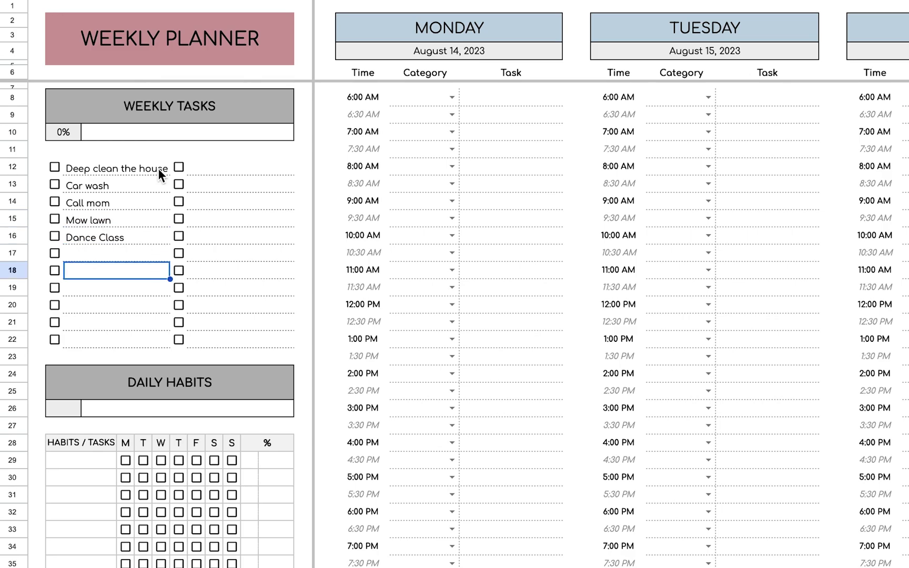
Check off all five weekly tasks so completion reaches 100%.
{"action": "left_click", "coordinate": [54, 167]}
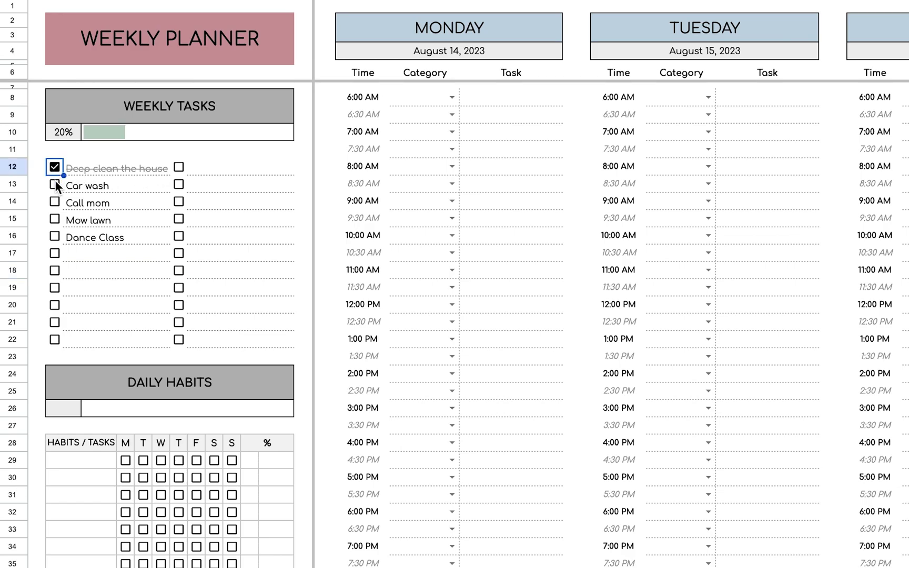
{"action": "left_click", "coordinate": [54, 184]}
{"action": "left_click", "coordinate": [54, 202]}
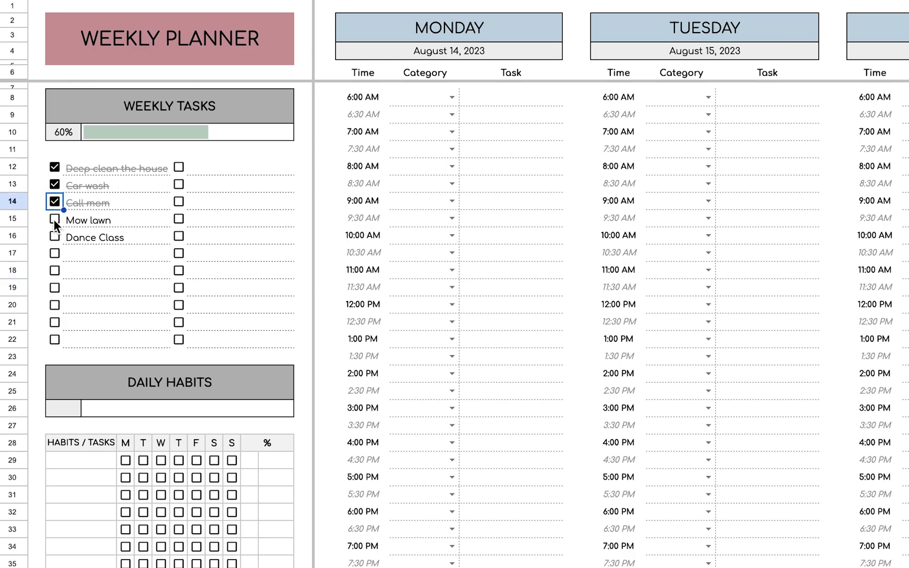
{"action": "left_click", "coordinate": [55, 219]}
{"action": "left_click", "coordinate": [54, 237]}
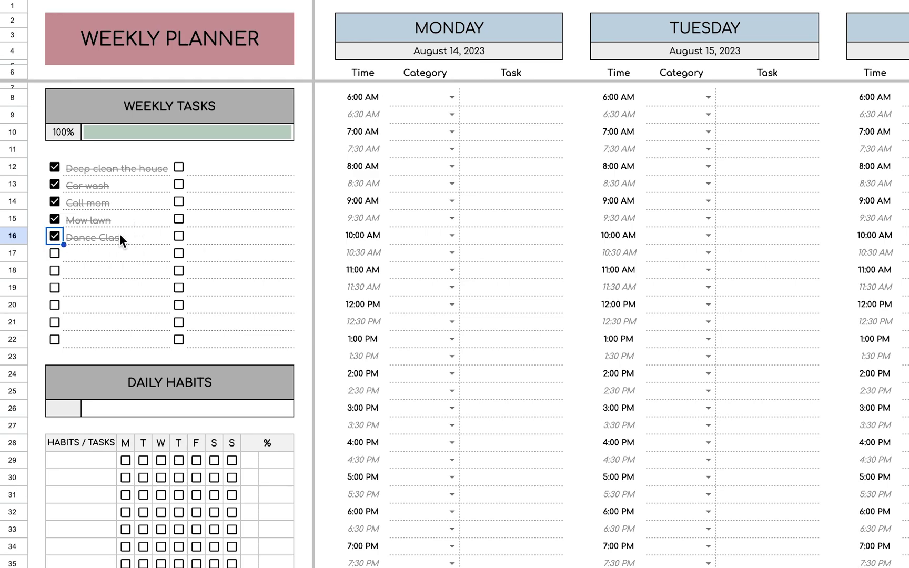
{"action": "scroll", "coordinate": [118, 299], "scroll_direction": "down", "scroll_amount": 3}
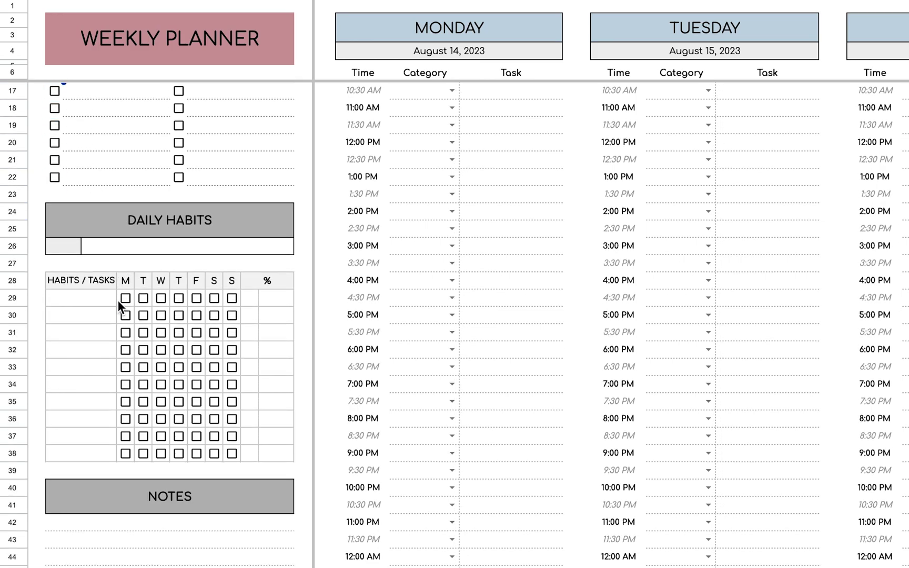
Add the habits Make Bed and Brush Teeth under HABITS / TASKS.
{"action": "left_click", "coordinate": [93, 298]}
{"action": "type", "text": "Make Bed"}
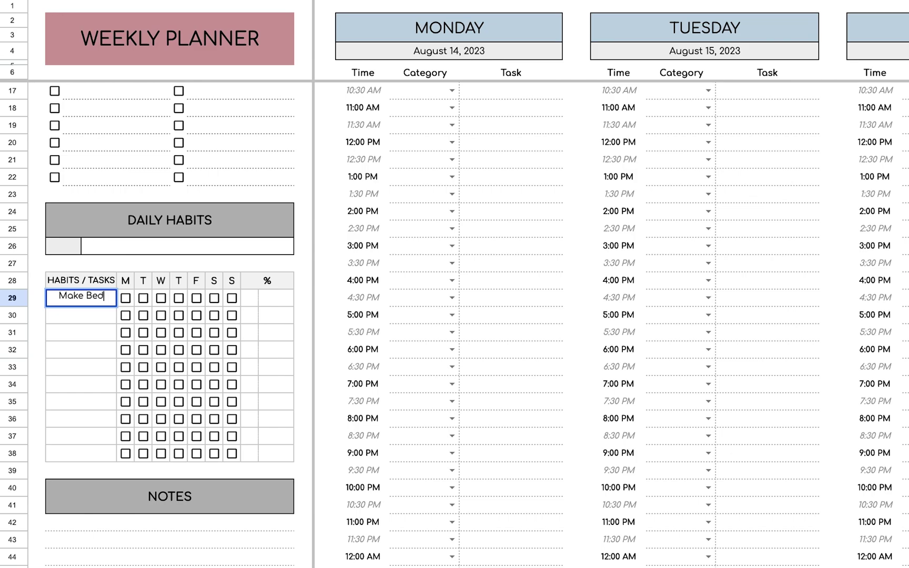
{"action": "key", "text": "Return"}
{"action": "type", "text": "Brush Teeth"}
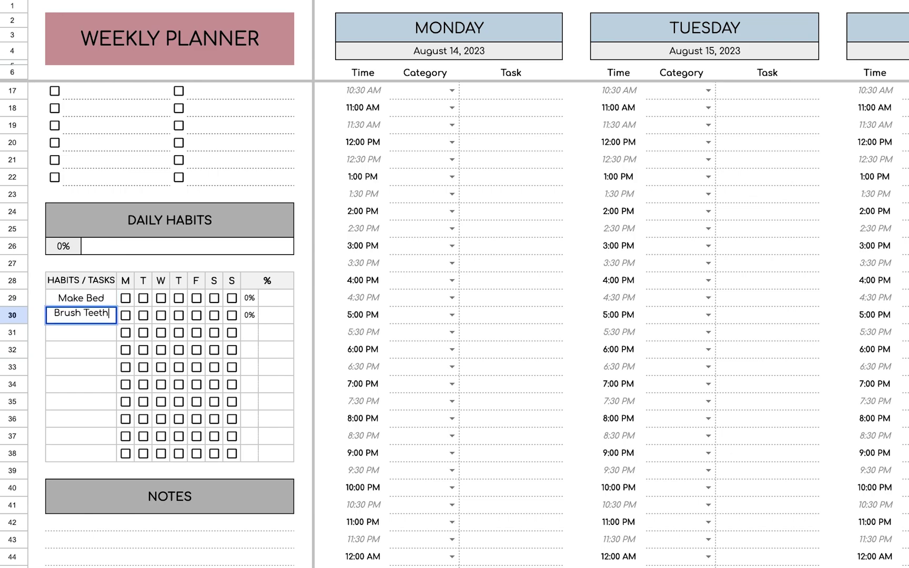
{"action": "key", "text": "Return"}
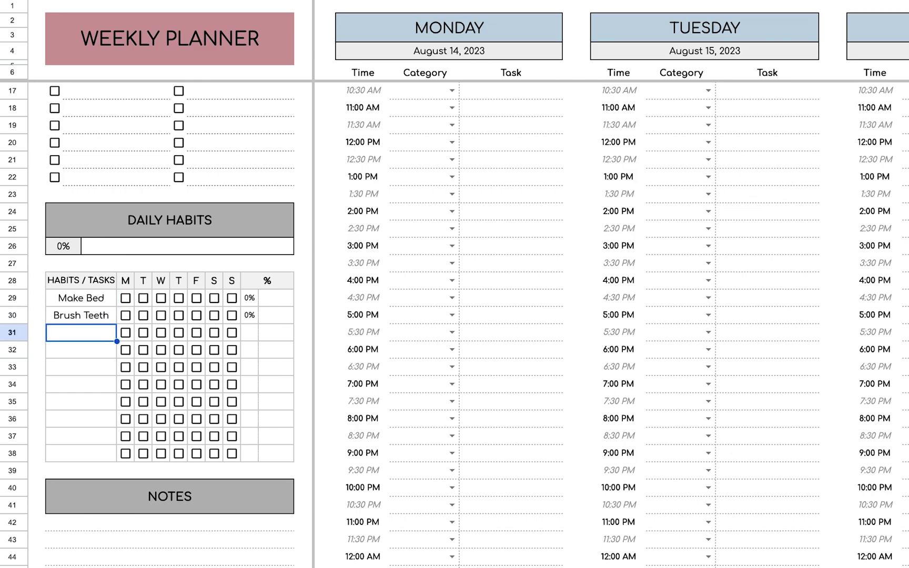
Tick Monday and Tuesday for Make Bed, bringing it to 29%.
{"action": "left_click", "coordinate": [126, 299]}
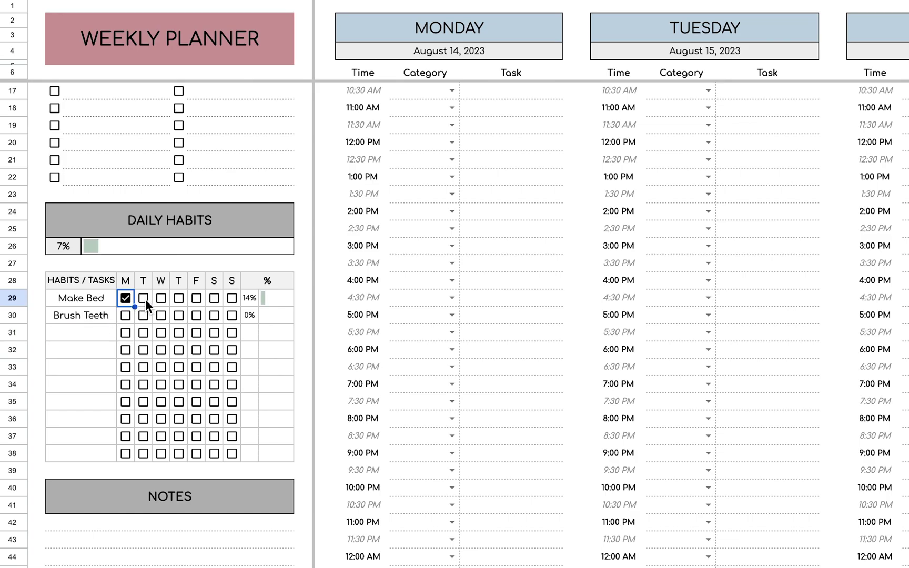
{"action": "left_click", "coordinate": [144, 299]}
{"action": "left_click", "coordinate": [282, 298]}
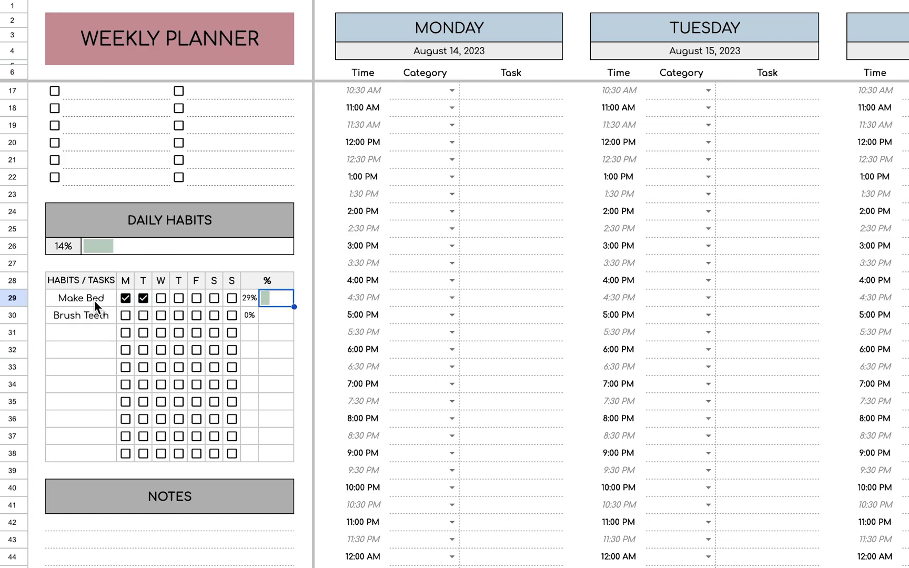
{"action": "left_click", "coordinate": [157, 251]}
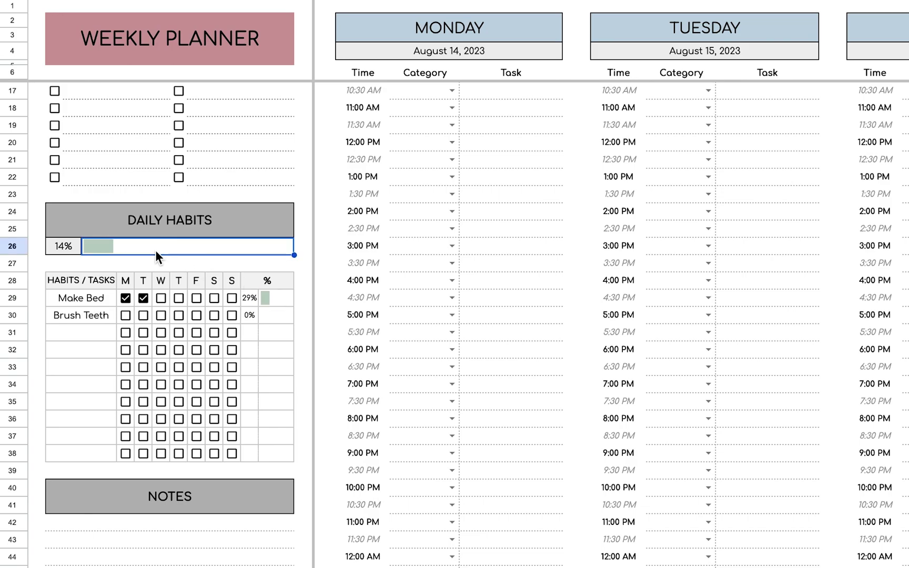
Tick Monday and Wednesday–Saturday for Brush Teeth (71%), raising overall habits to 50%.
{"action": "left_click", "coordinate": [125, 315]}
{"action": "left_click", "coordinate": [161, 315]}
{"action": "left_click", "coordinate": [179, 316]}
{"action": "left_click", "coordinate": [196, 315]}
{"action": "left_click", "coordinate": [214, 315]}
{"action": "scroll", "coordinate": [186, 441], "scroll_direction": "down", "scroll_amount": 4}
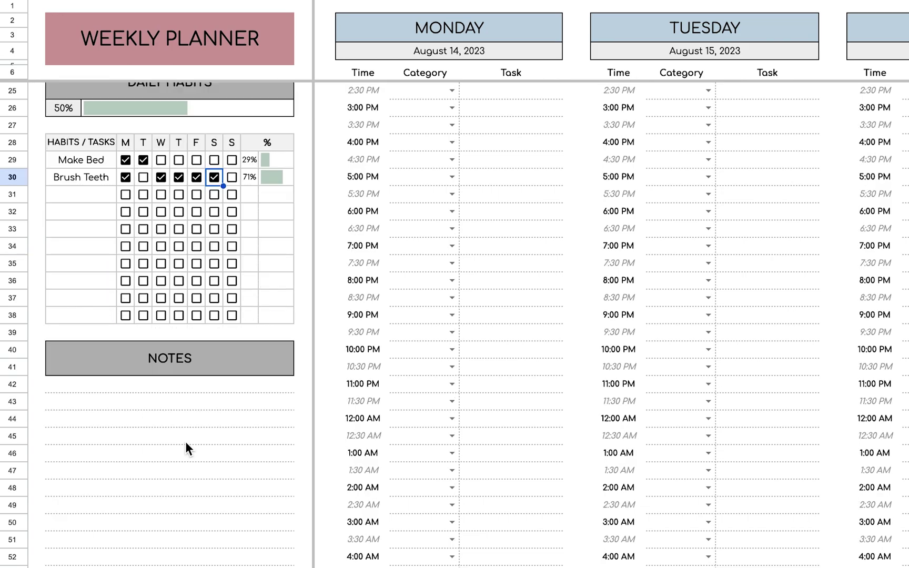
{"action": "left_click", "coordinate": [180, 331]}
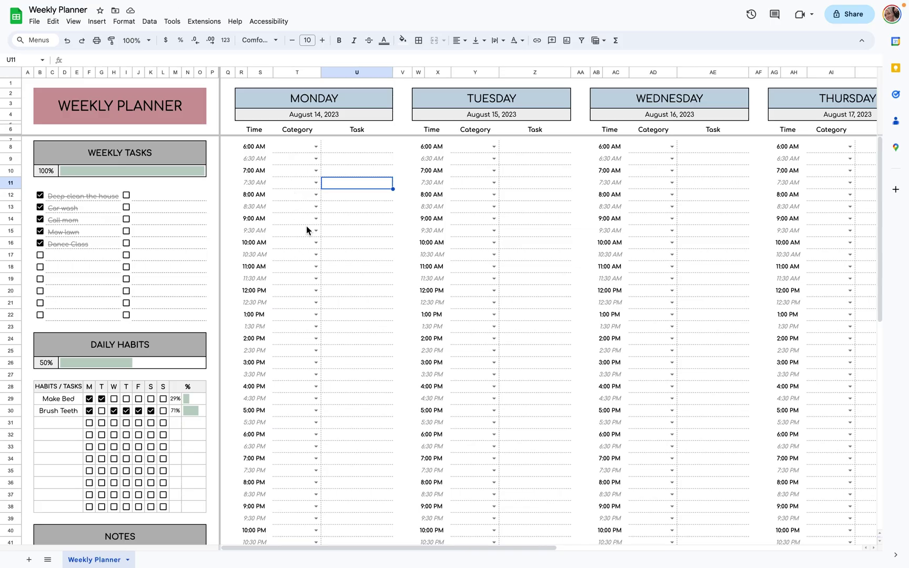
{"action": "left_click", "coordinate": [314, 223]}
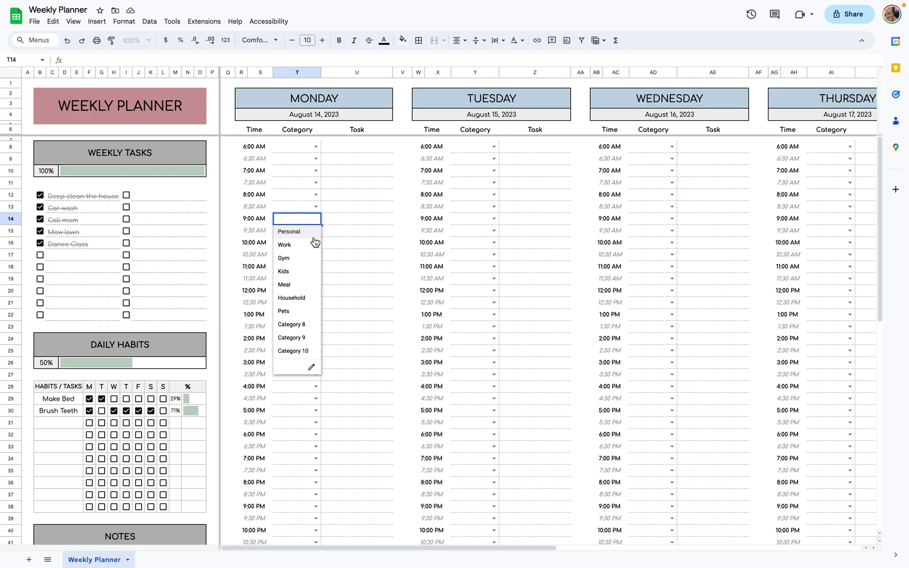
Block Monday 9:00 AM–12:00 PM as Work with the task Work from Home.
{"action": "left_click", "coordinate": [306, 253]}
{"action": "left_click", "coordinate": [366, 219]}
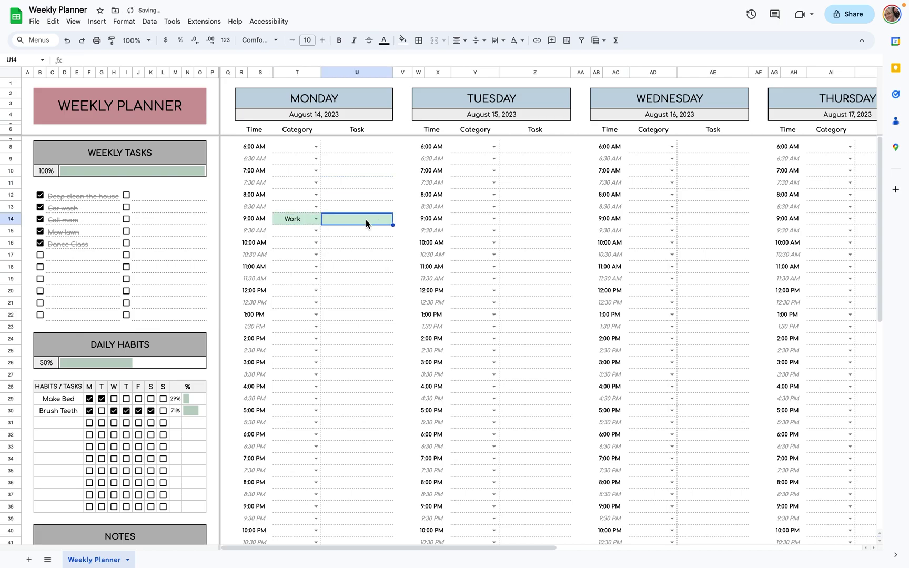
{"action": "type", "text": "Work from H"}
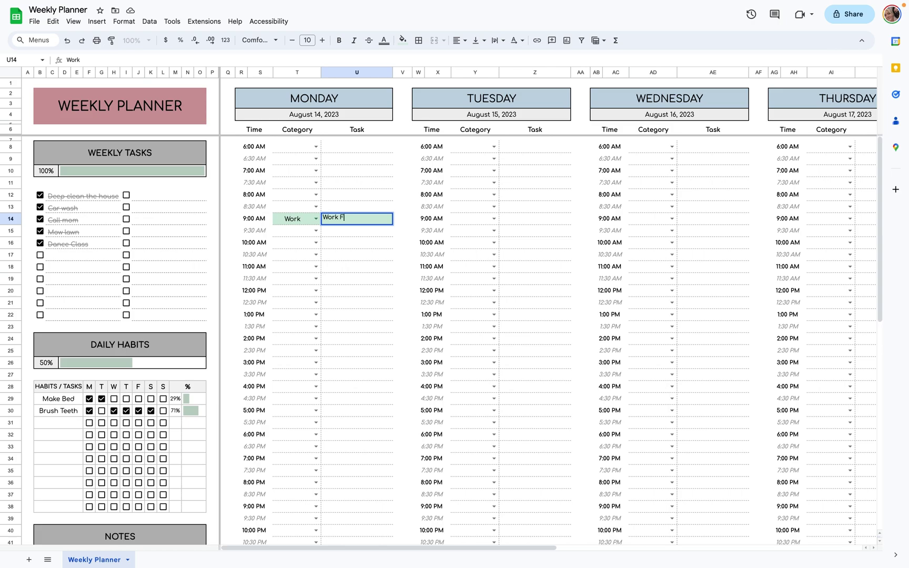
{"action": "type", "text": "ome"}
{"action": "left_click", "coordinate": [349, 254]}
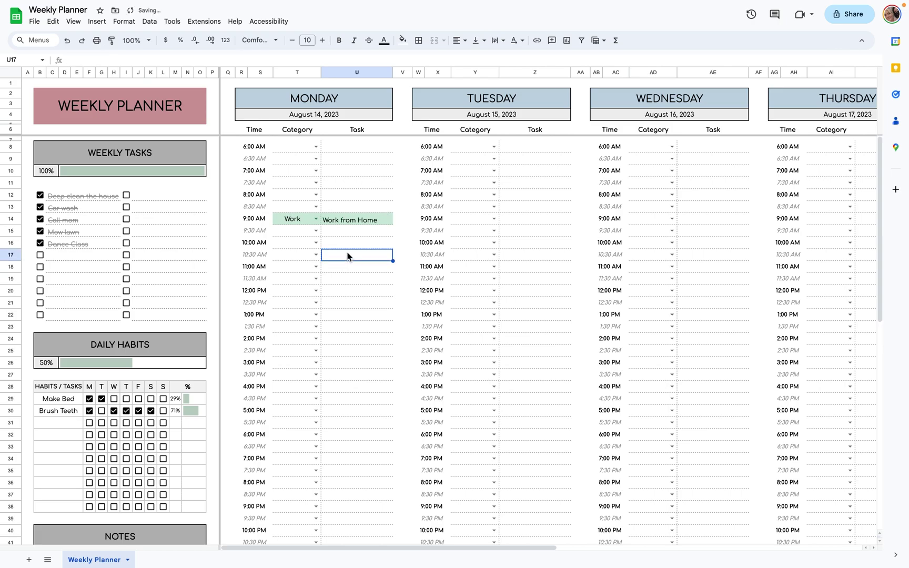
{"action": "left_click", "coordinate": [319, 224]}
{"action": "left_click_drag", "start_coordinate": [321, 225], "coordinate": [314, 296]}
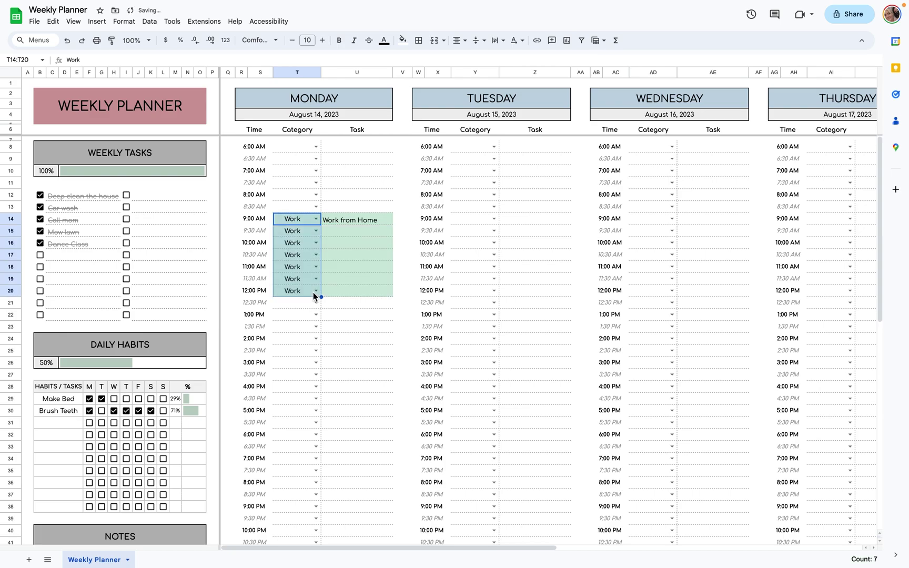
Block 12:30–1:30 PM as Meal with the task Lunch.
{"action": "double_click", "coordinate": [314, 303]}
{"action": "left_click", "coordinate": [304, 368]}
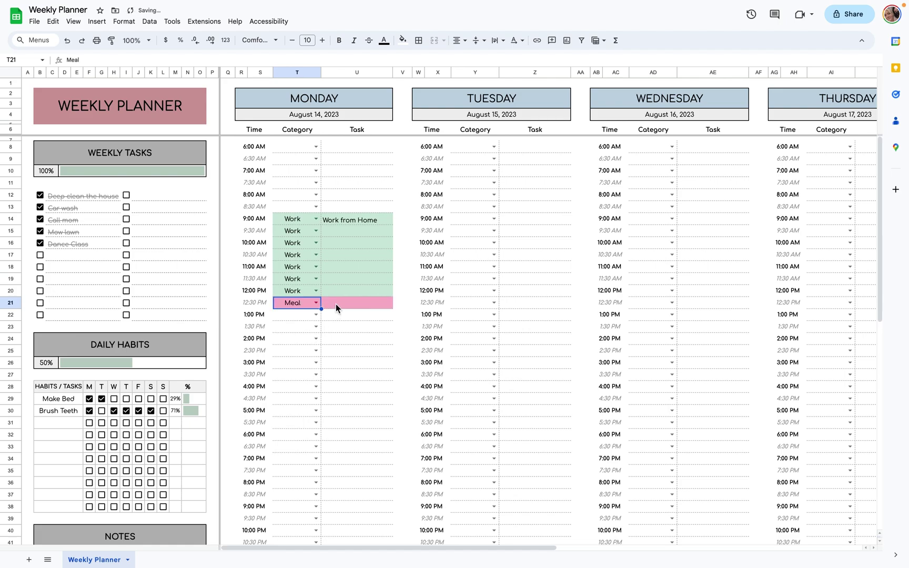
{"action": "key", "text": "Tab"}
{"action": "type", "text": "Lunch"}
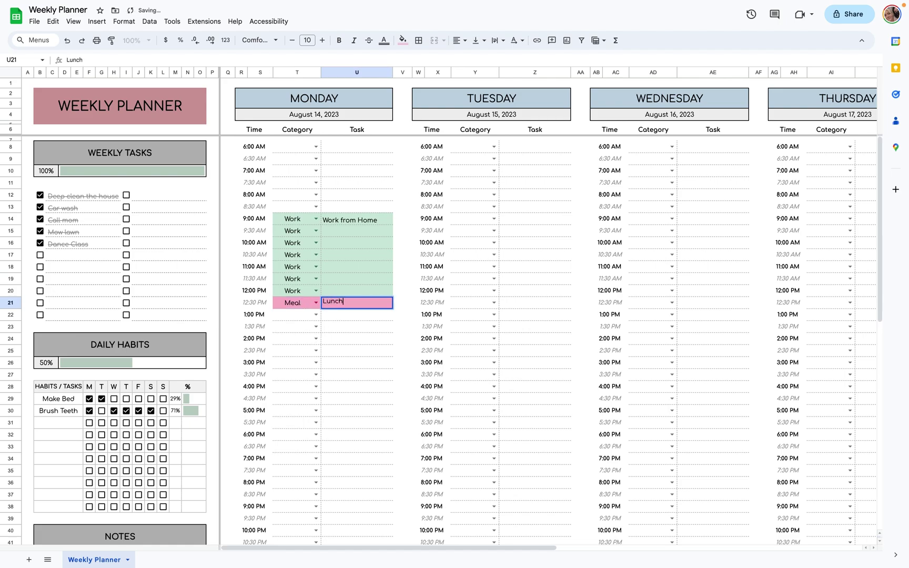
{"action": "left_click", "coordinate": [287, 305]}
{"action": "left_click_drag", "start_coordinate": [321, 309], "coordinate": [320, 332]}
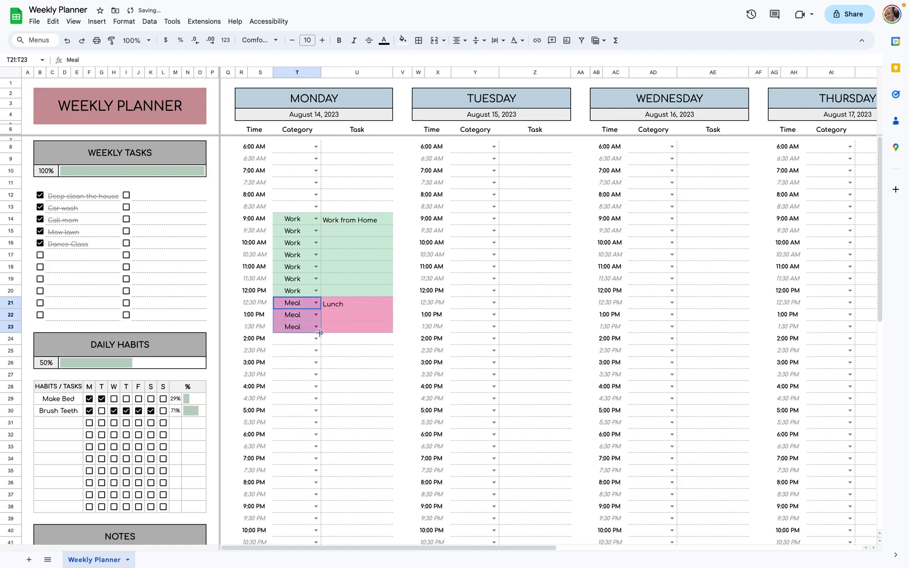
{"action": "left_click", "coordinate": [356, 349]}
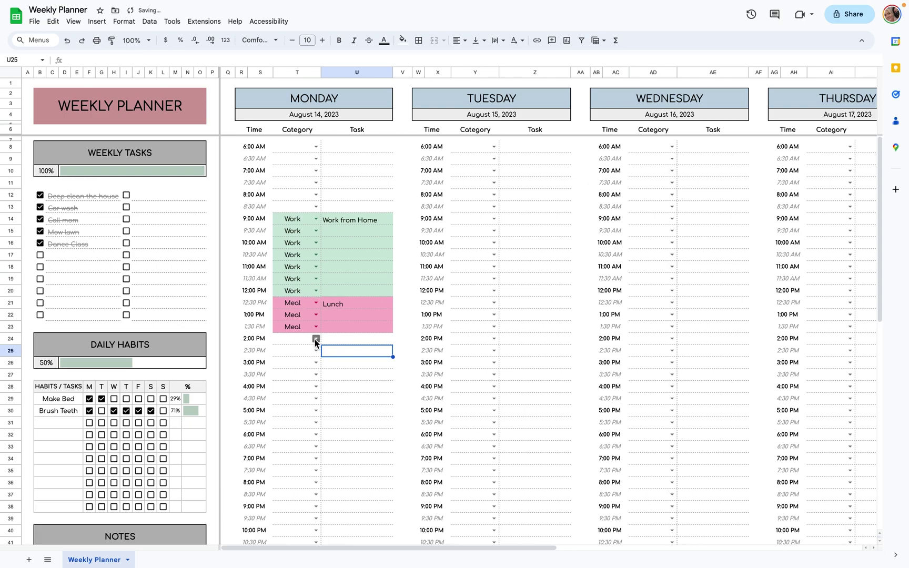
Block 2:00–5:00 PM as Work.
{"action": "left_click", "coordinate": [316, 339]}
{"action": "left_click", "coordinate": [306, 373]}
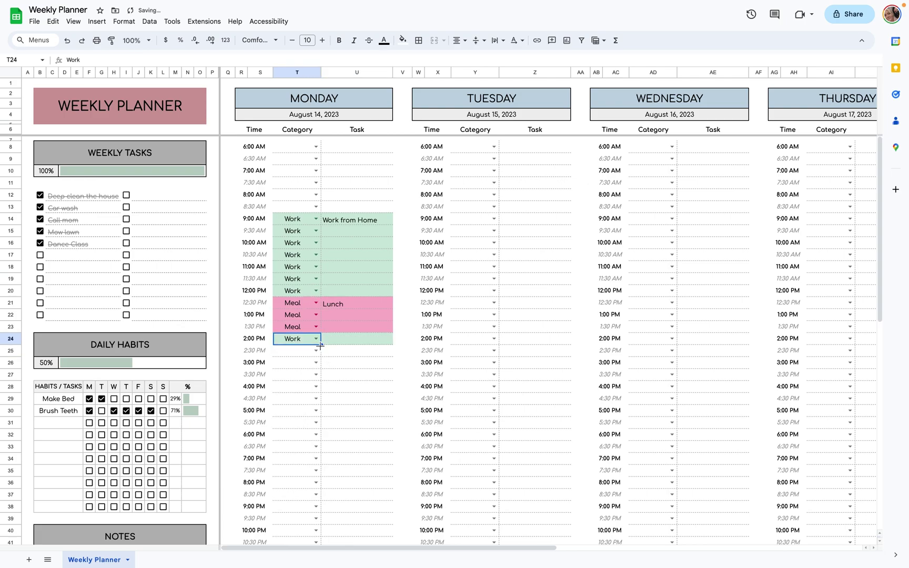
{"action": "left_click_drag", "start_coordinate": [312, 404], "coordinate": [315, 412]}
{"action": "left_click", "coordinate": [349, 436]}
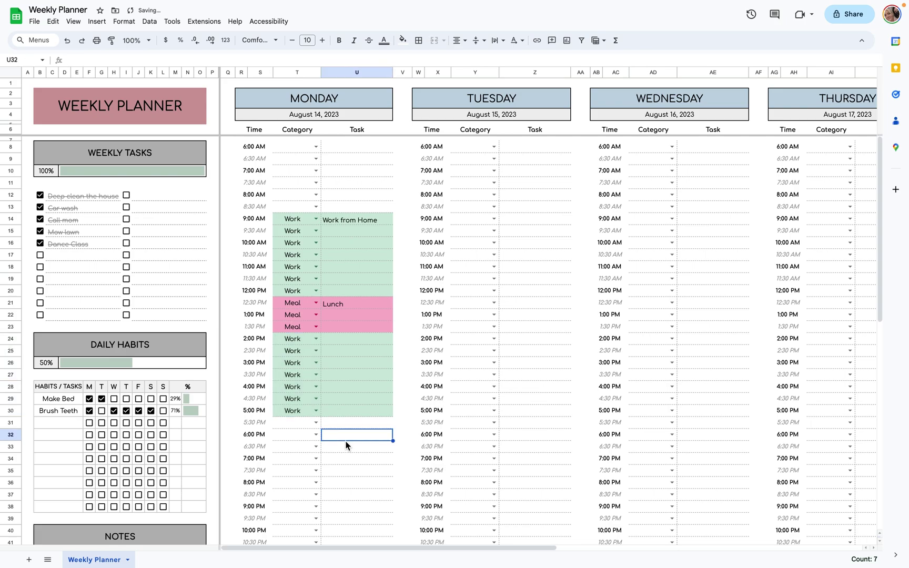
{"action": "scroll", "coordinate": [289, 448], "scroll_direction": "down", "scroll_amount": 2}
Block Monday 6:00–6:30 PM as Meal with the task Dinner.
{"action": "left_click", "coordinate": [295, 392]}
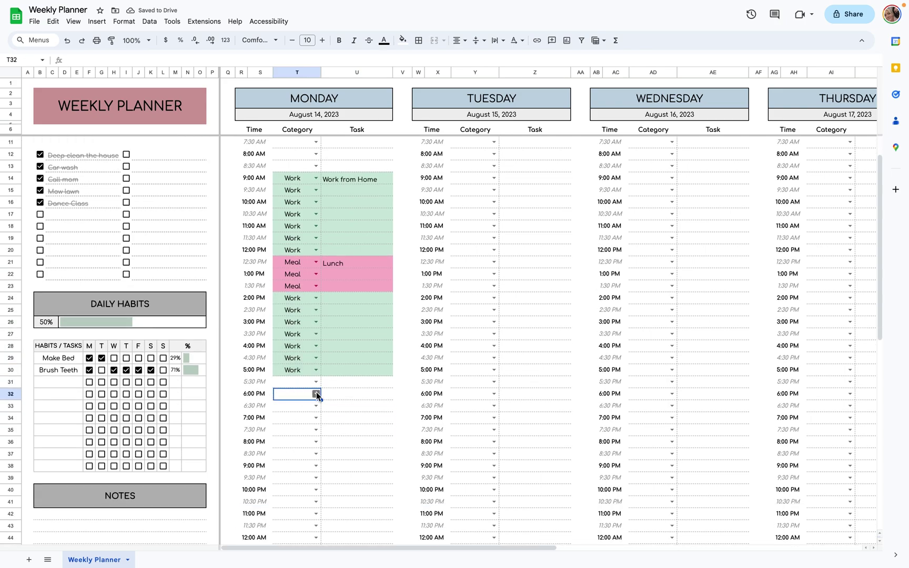
{"action": "left_click", "coordinate": [316, 394]}
{"action": "left_click", "coordinate": [287, 460]}
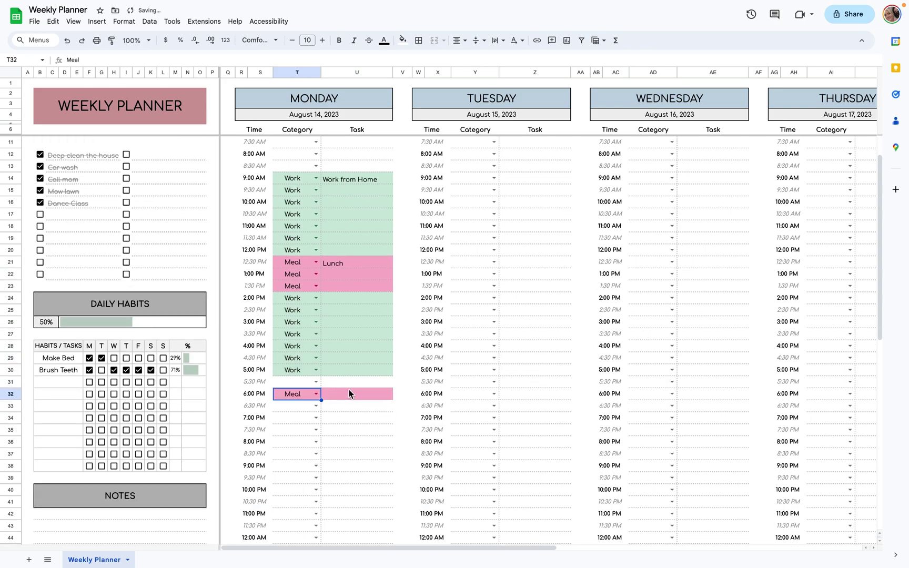
{"action": "left_click", "coordinate": [349, 392]}
{"action": "type", "text": "Dinner"}
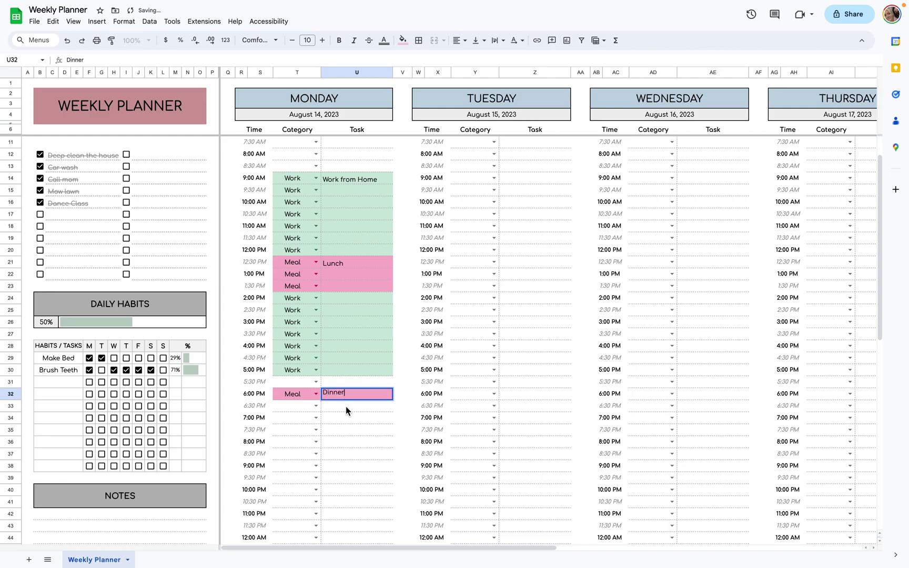
{"action": "left_click", "coordinate": [336, 417]}
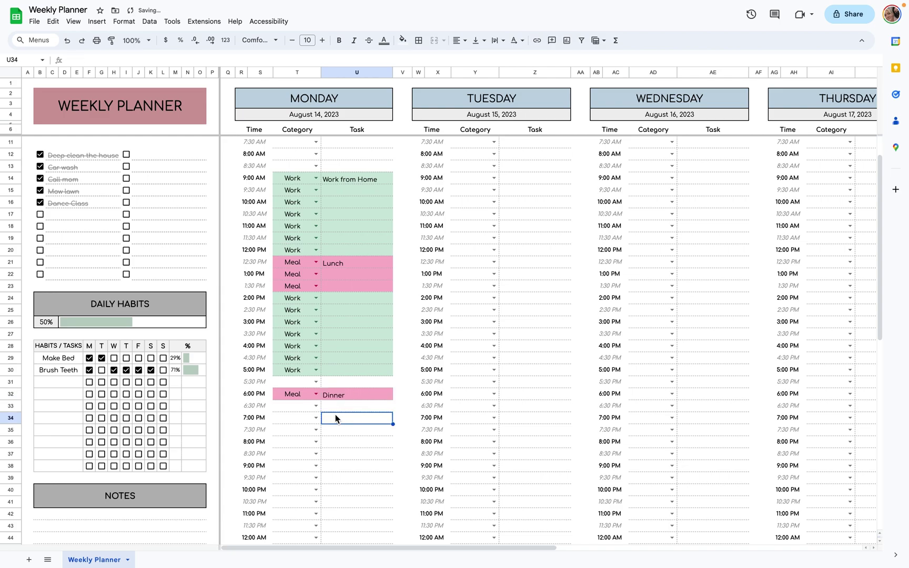
{"action": "left_click", "coordinate": [299, 396]}
{"action": "left_click_drag", "start_coordinate": [321, 400], "coordinate": [321, 407]}
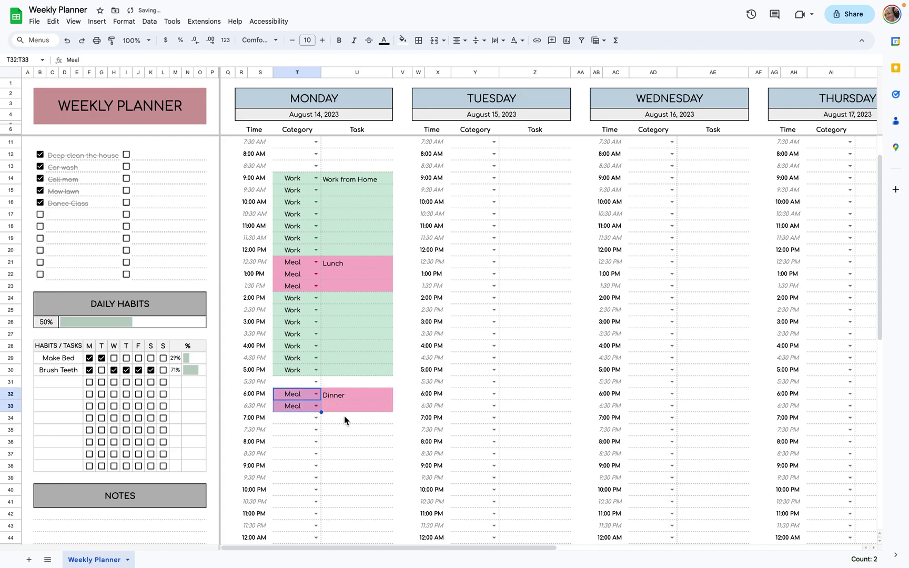
Block 7:30–8:30 PM as Gym.
{"action": "left_click", "coordinate": [318, 430]}
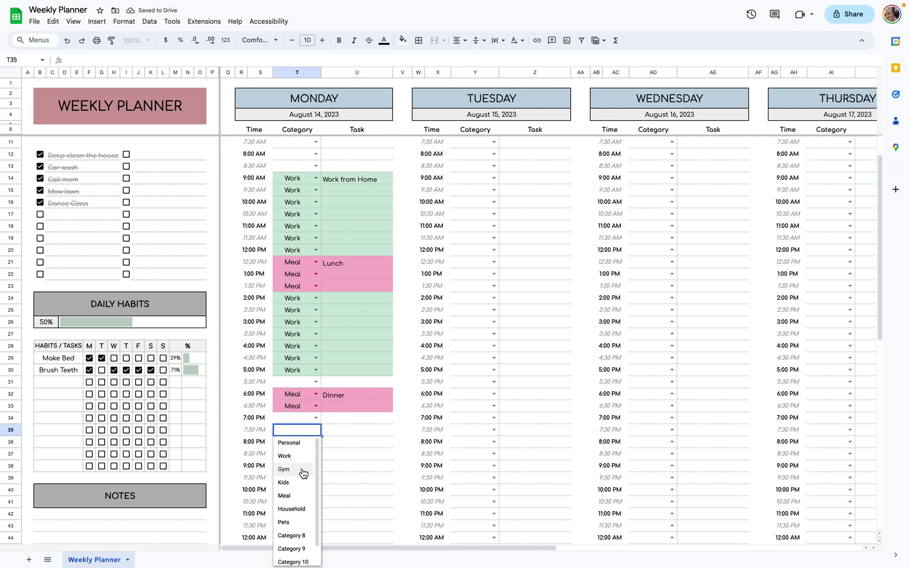
{"action": "left_click", "coordinate": [301, 471]}
{"action": "left_click_drag", "start_coordinate": [321, 435], "coordinate": [320, 458]}
{"action": "left_click", "coordinate": [343, 477]}
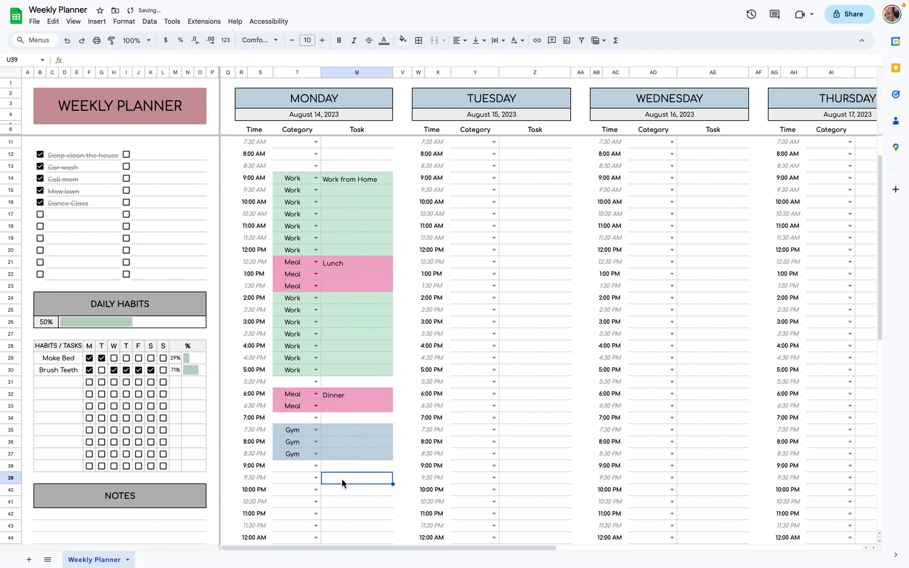
{"action": "scroll", "coordinate": [342, 483], "scroll_direction": "down", "scroll_amount": 1}
{"action": "scroll", "coordinate": [342, 483], "scroll_direction": "down", "scroll_amount": 2}
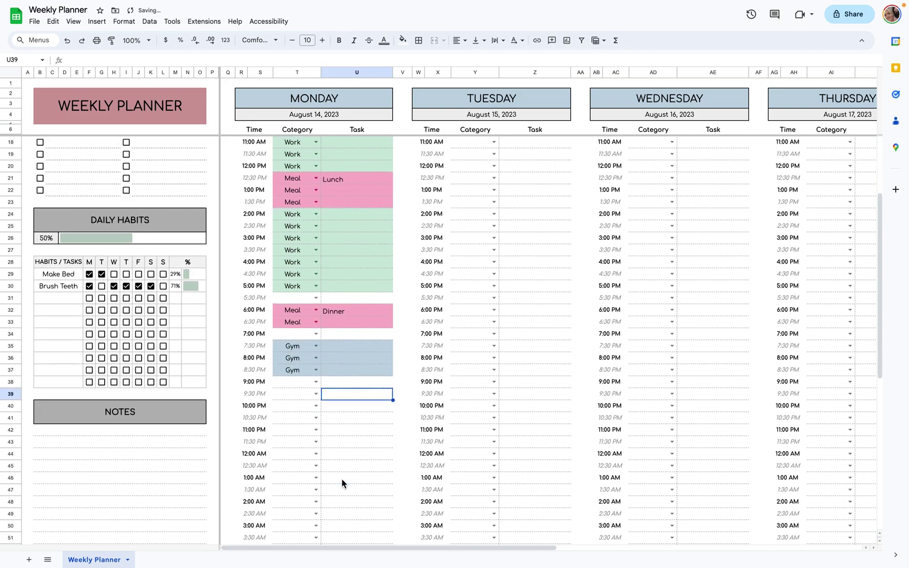
Set 9:30 PM to Household with the task Tidy up.
{"action": "left_click", "coordinate": [315, 394]}
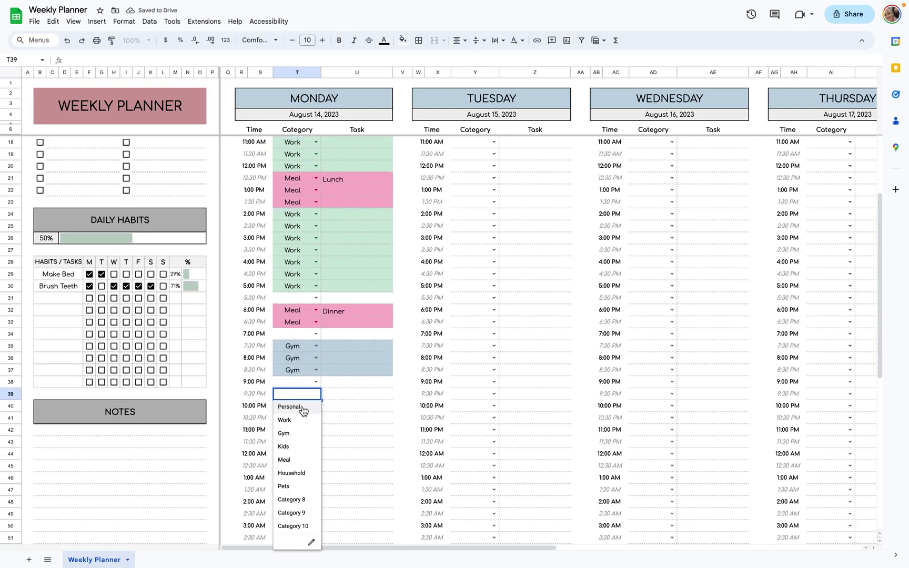
{"action": "left_click", "coordinate": [303, 473]}
{"action": "left_click", "coordinate": [340, 396]}
{"action": "type", "text": "Tidy up"}
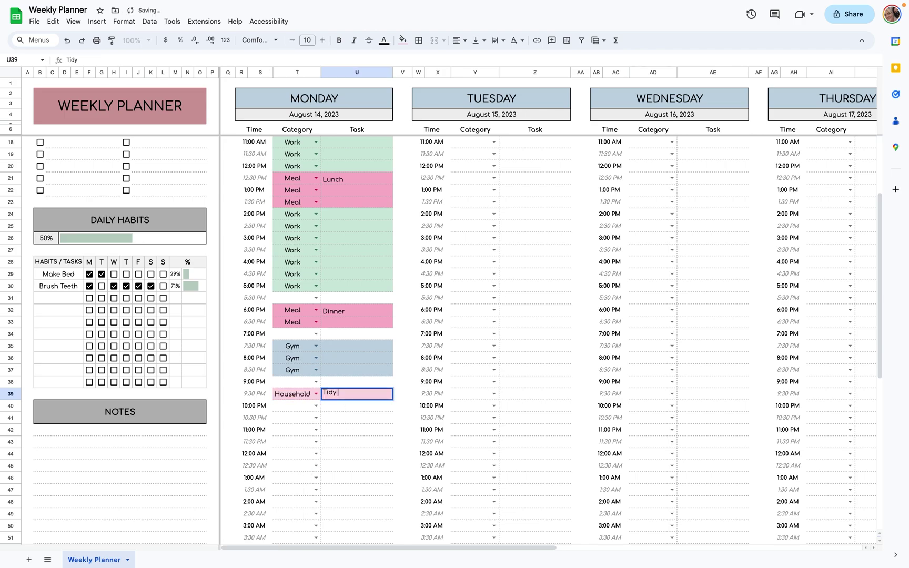
{"action": "left_click", "coordinate": [338, 419]}
{"action": "scroll", "coordinate": [293, 411], "scroll_direction": "up", "scroll_amount": 5}
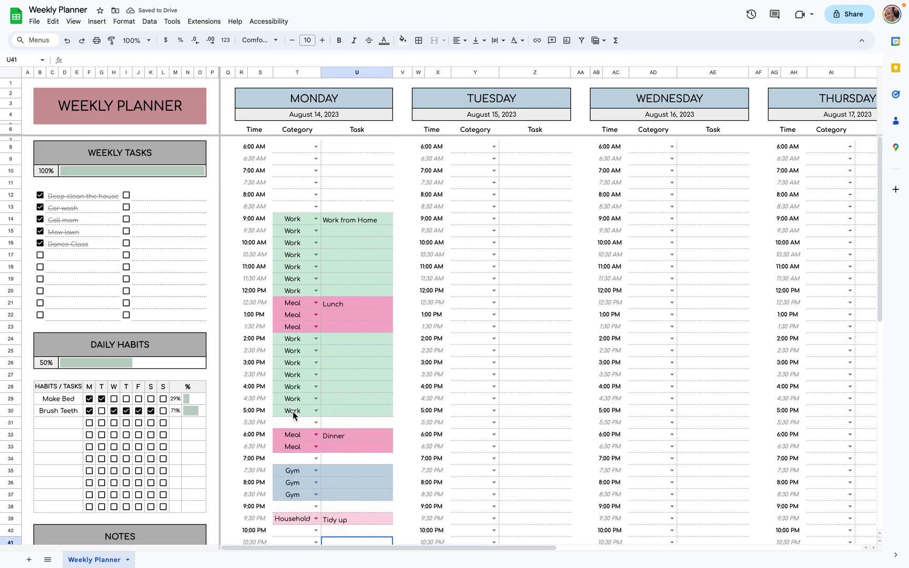
{"action": "scroll", "coordinate": [481, 328], "scroll_direction": "right", "scroll_amount": 15}
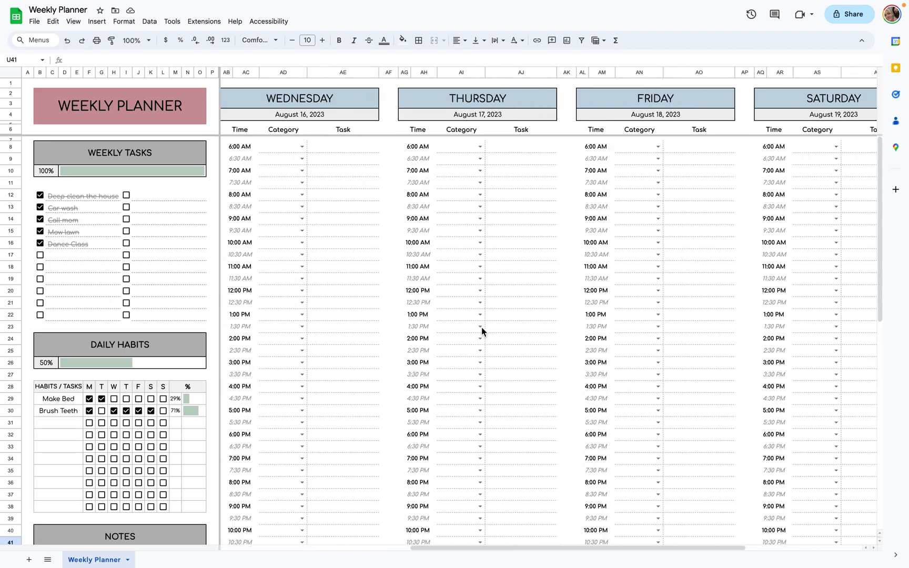
{"action": "scroll", "coordinate": [482, 327], "scroll_direction": "left", "scroll_amount": 15}
{"action": "scroll", "coordinate": [299, 241], "scroll_direction": "down", "scroll_amount": 10}
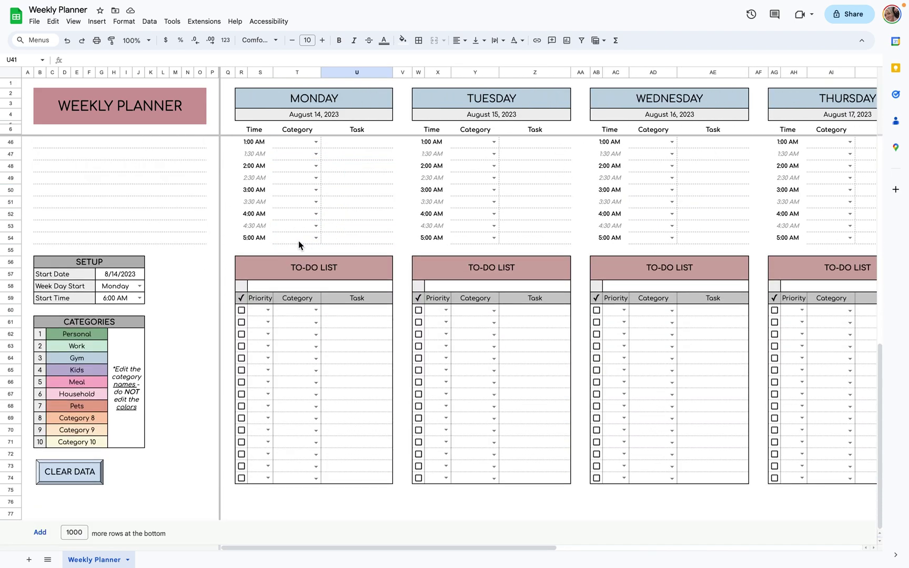
{"action": "left_click", "coordinate": [270, 310]}
Add a High-priority Work to-do 'Create presentation' and tick it done.
{"action": "left_click", "coordinate": [261, 321]}
{"action": "left_click", "coordinate": [316, 311]}
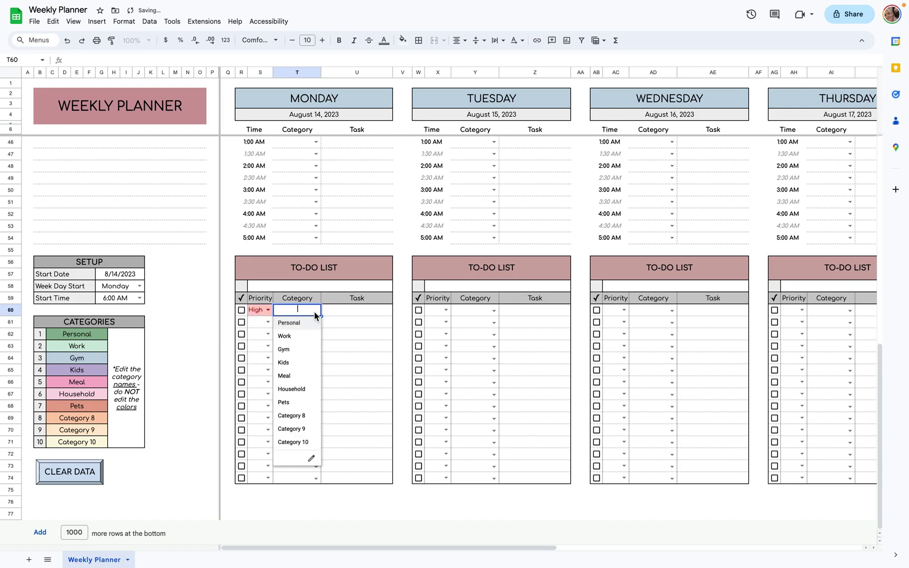
{"action": "left_click", "coordinate": [285, 336]}
{"action": "left_click", "coordinate": [356, 310]}
{"action": "type", "text": "Create presentation"}
{"action": "left_click", "coordinate": [349, 356]}
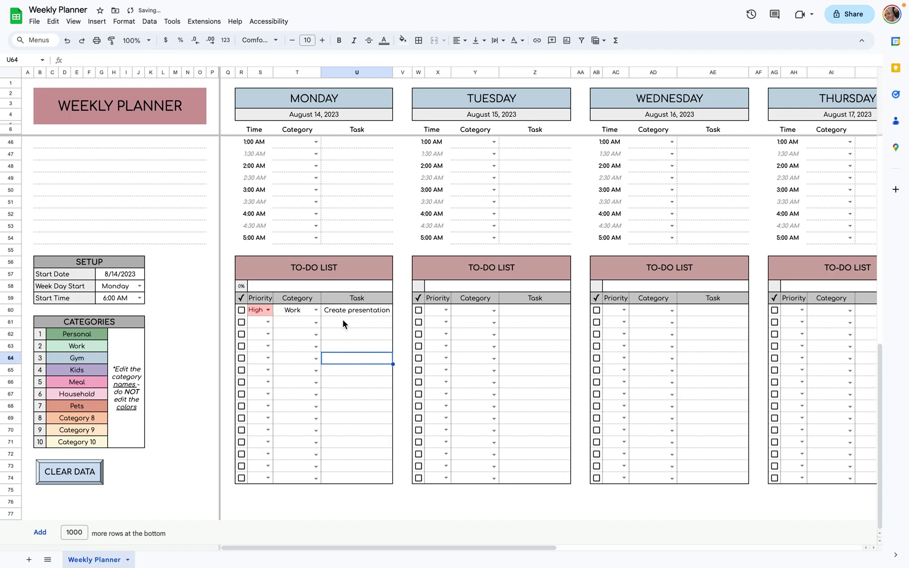
{"action": "left_click", "coordinate": [242, 310]}
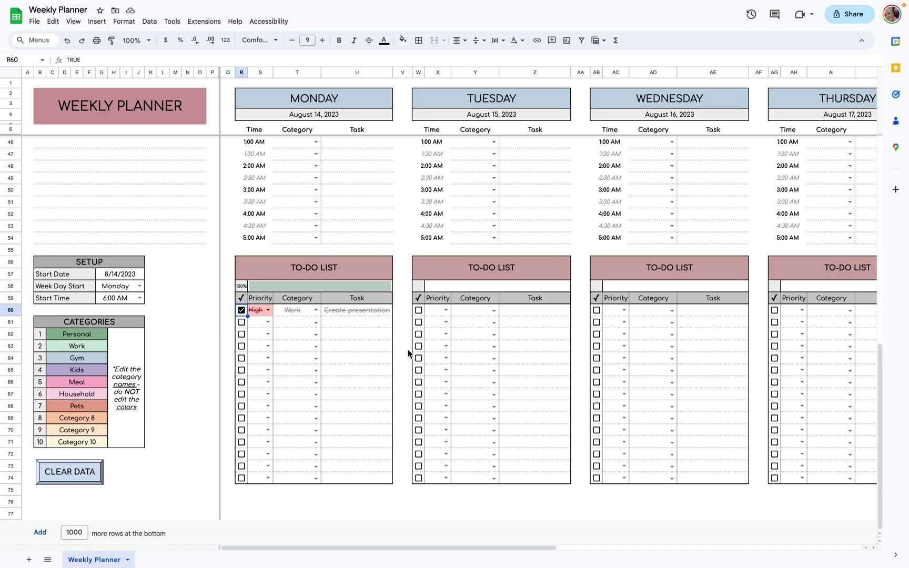
{"action": "scroll", "coordinate": [408, 349], "scroll_direction": "up", "scroll_amount": 3}
Run the CLEAR DATA script to empty schedule, to-dos, weekly tasks and habits.
{"action": "scroll", "coordinate": [408, 349], "scroll_direction": "down", "scroll_amount": 2}
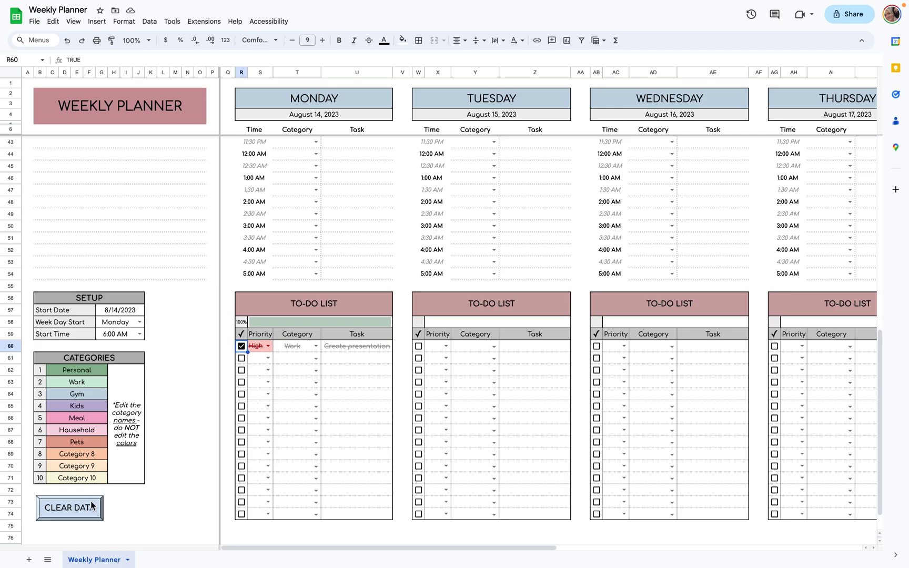
{"action": "left_click", "coordinate": [72, 512]}
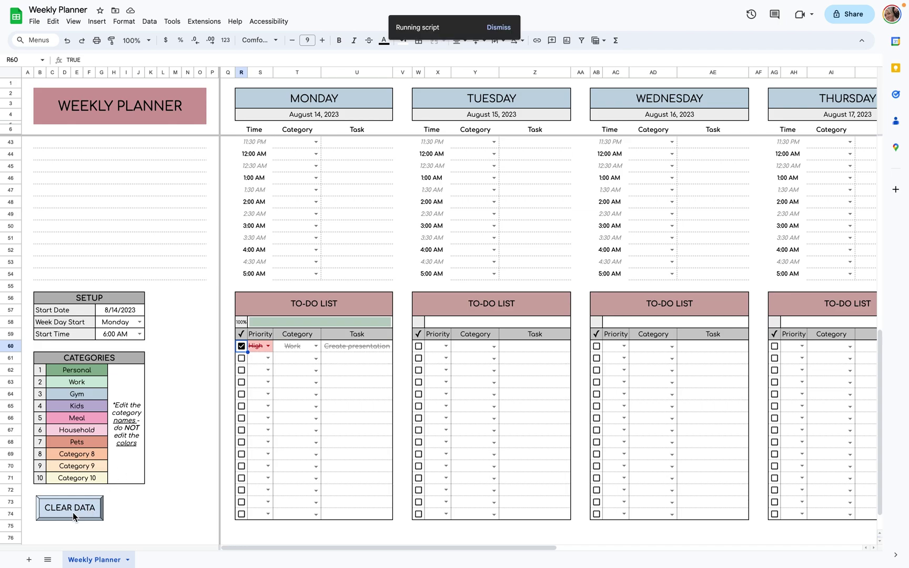
{"action": "scroll", "coordinate": [225, 339], "scroll_direction": "up", "scroll_amount": 10}
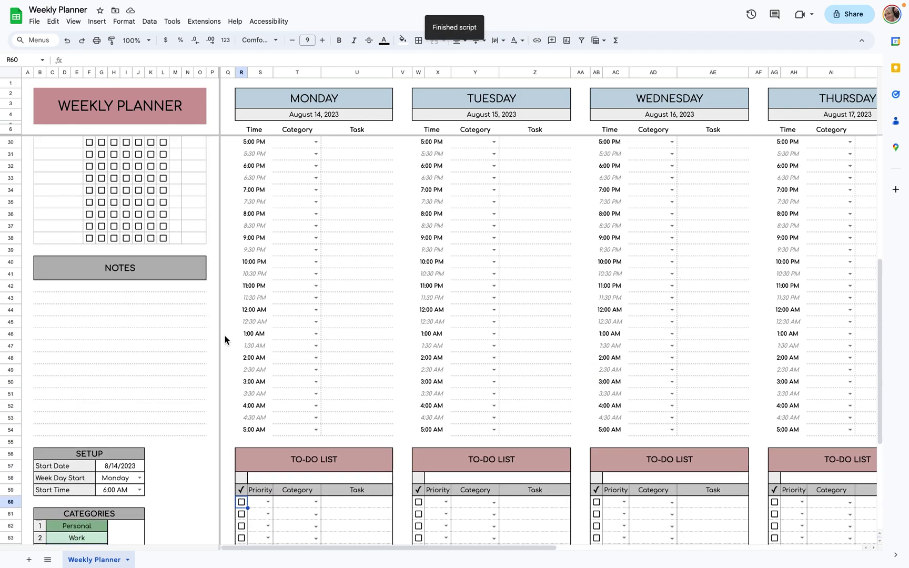